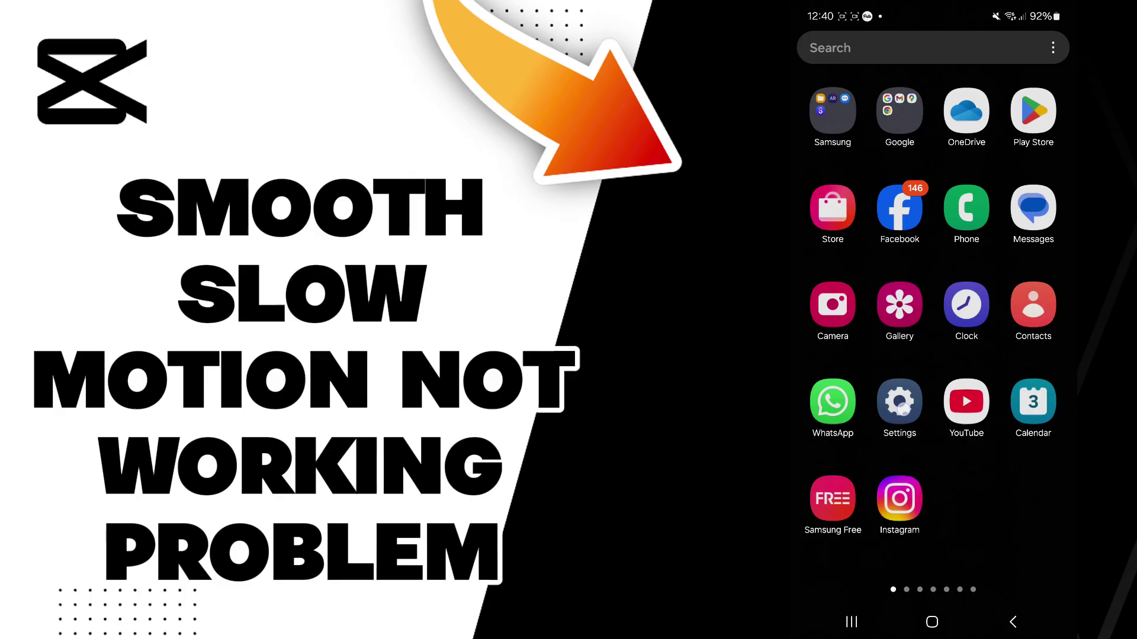
Search Settings' Apps list for 'cap' and open CapCut's App info page
click(952, 477)
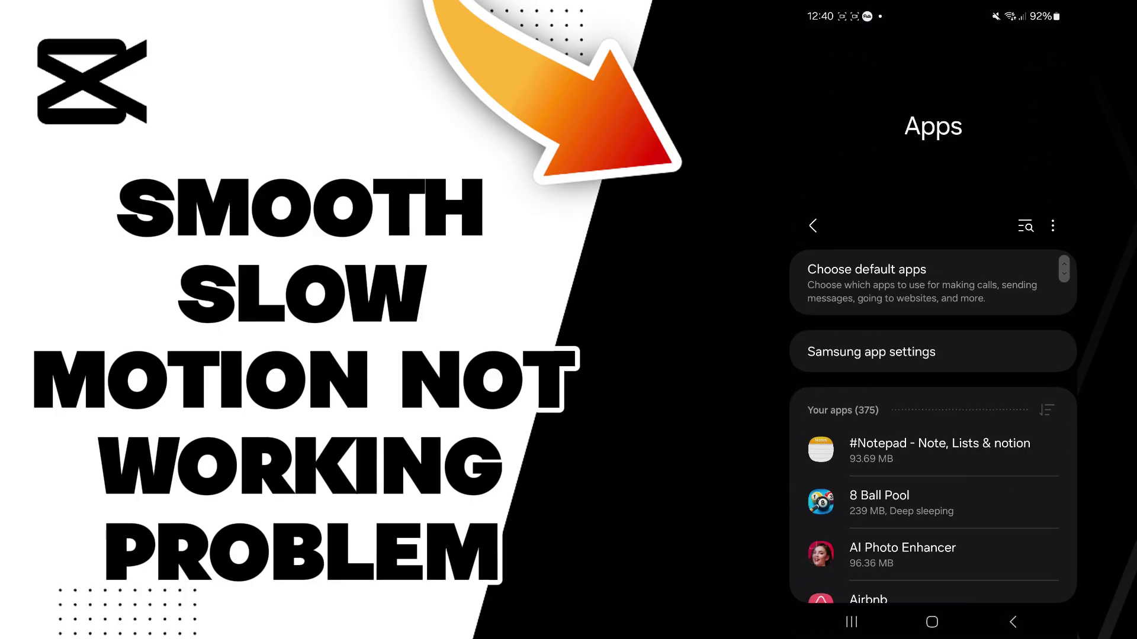
click(1026, 59)
text(ca)
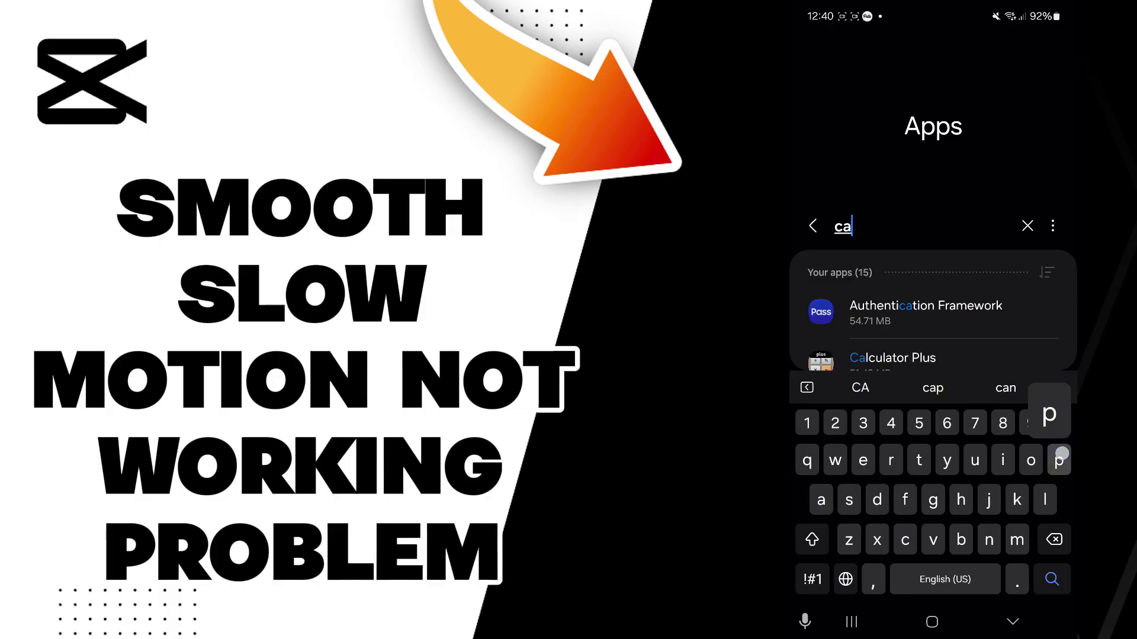
text(p)
click(933, 309)
scroll(932, 356, down, 3)
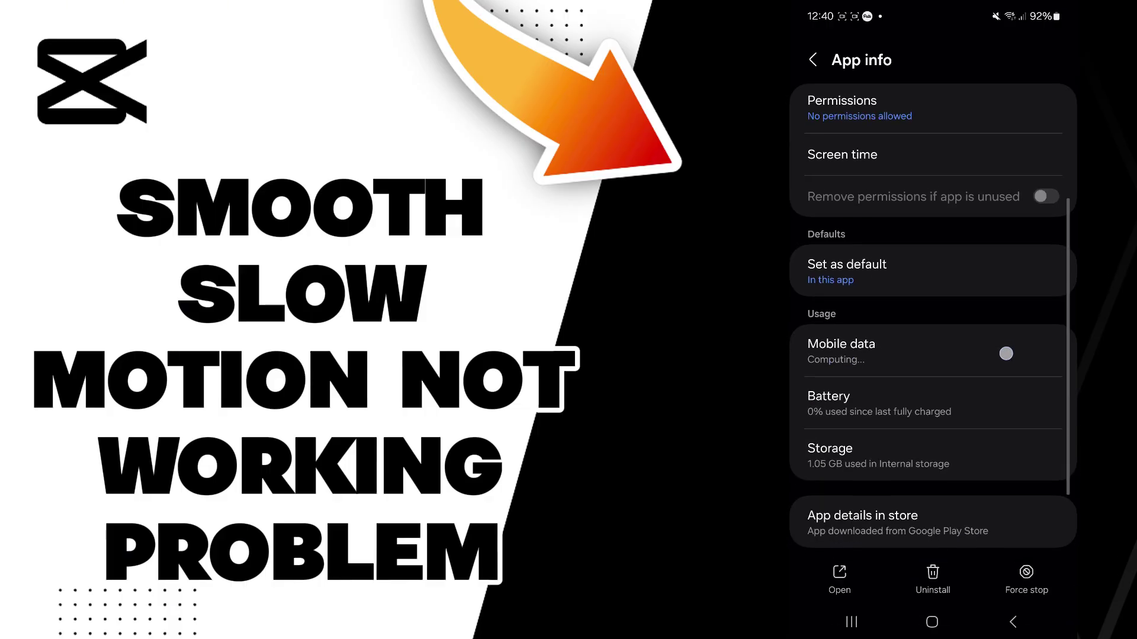
Open CapCut's Storage details from its App info page
click(944, 450)
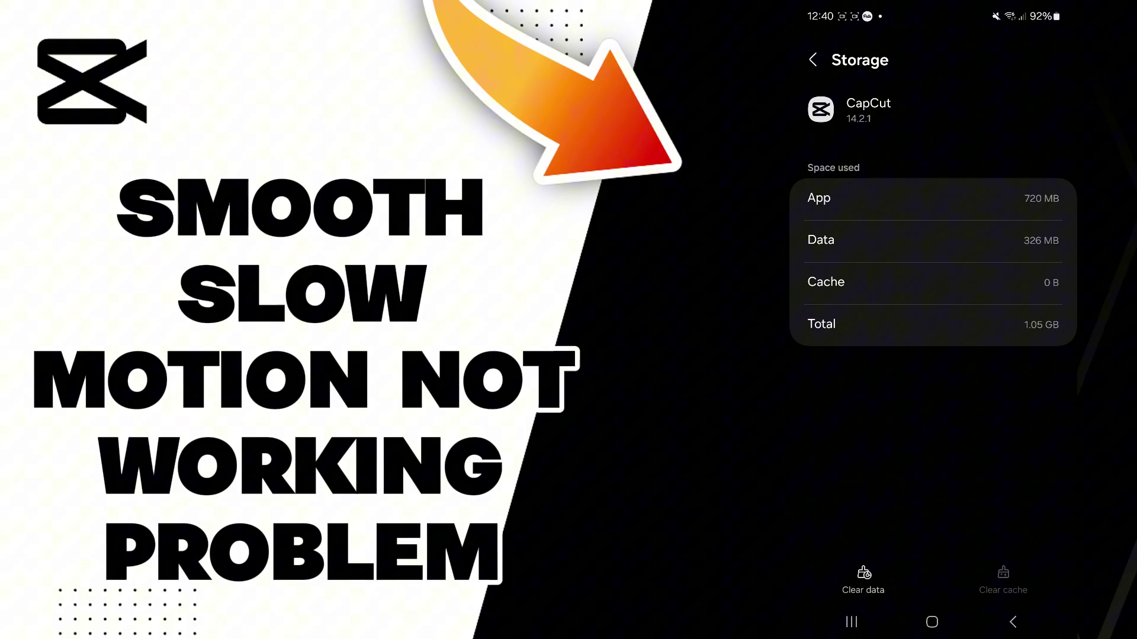